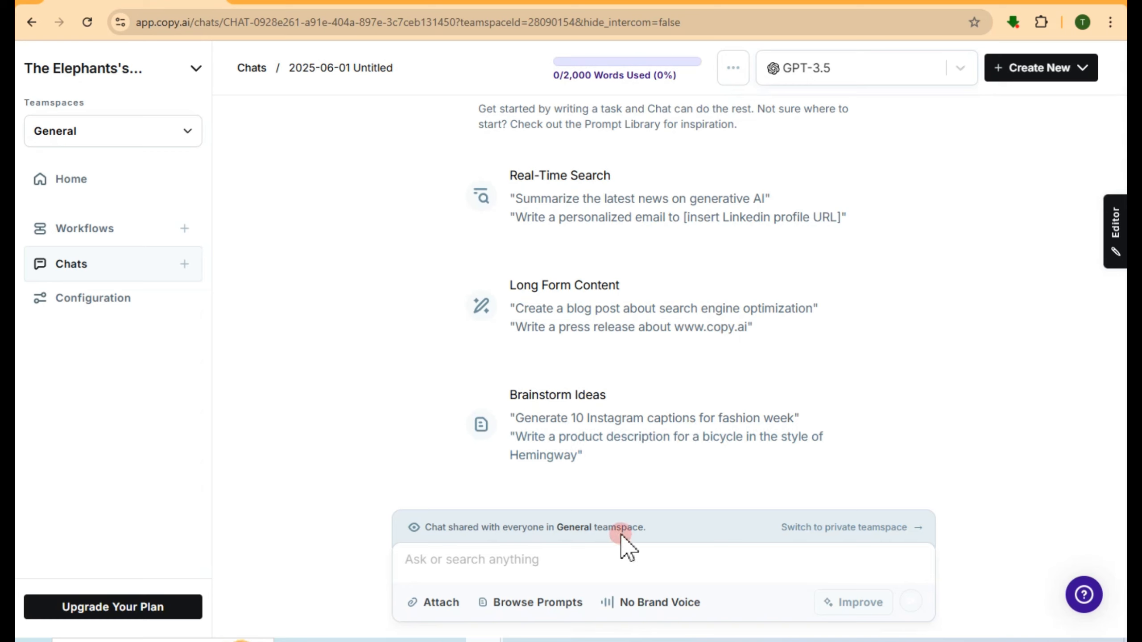
Paste the 1,500-word intermittent fasting beginner's guide request into the empty chat prompt
{"action": "left_click", "coordinate": [462, 566]}
{"action": "type", "text": "\"Write a 1,500-word article titled ‘The Ultimate Guide to Intermittent Fasting for Beginners.’ Use an educational and motivating tone. Include an introduction, 6 key sections with headings, and a conclusion.\""}
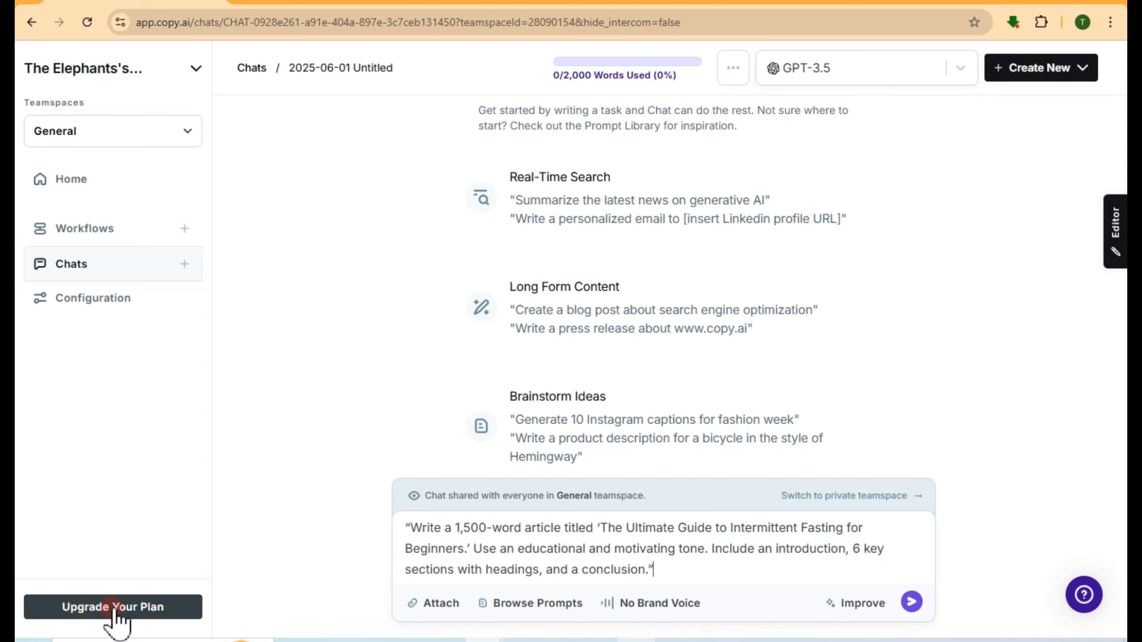
Change the requested article length from 1,500 to 1,000 words
{"action": "left_click", "coordinate": [463, 528]}
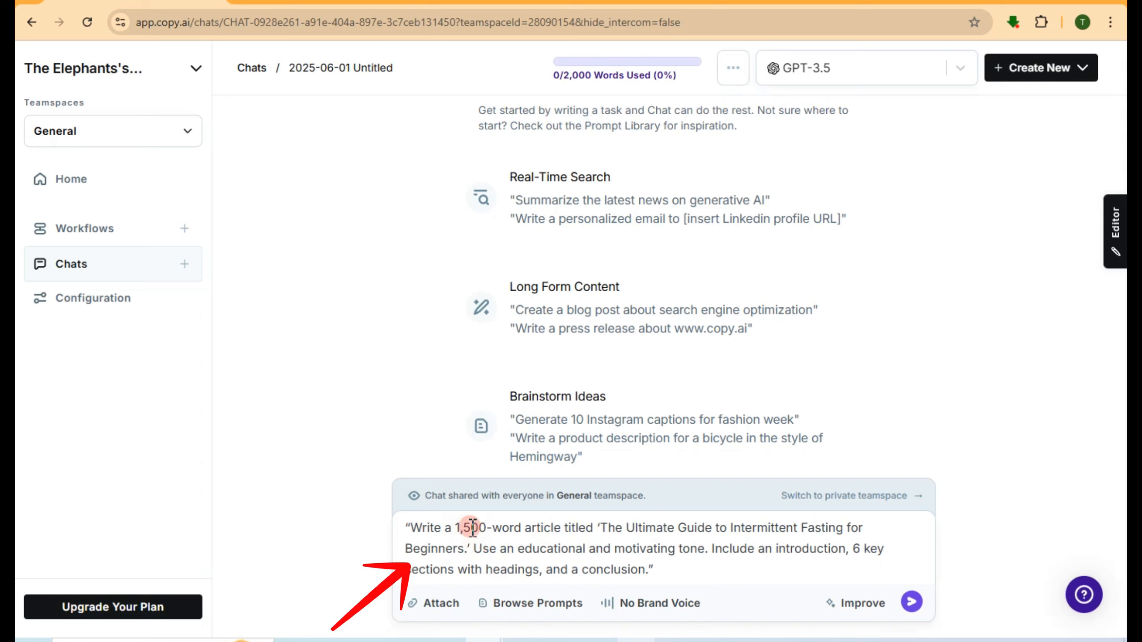
{"action": "key", "text": "Delete"}
{"action": "type", "text": "0"}
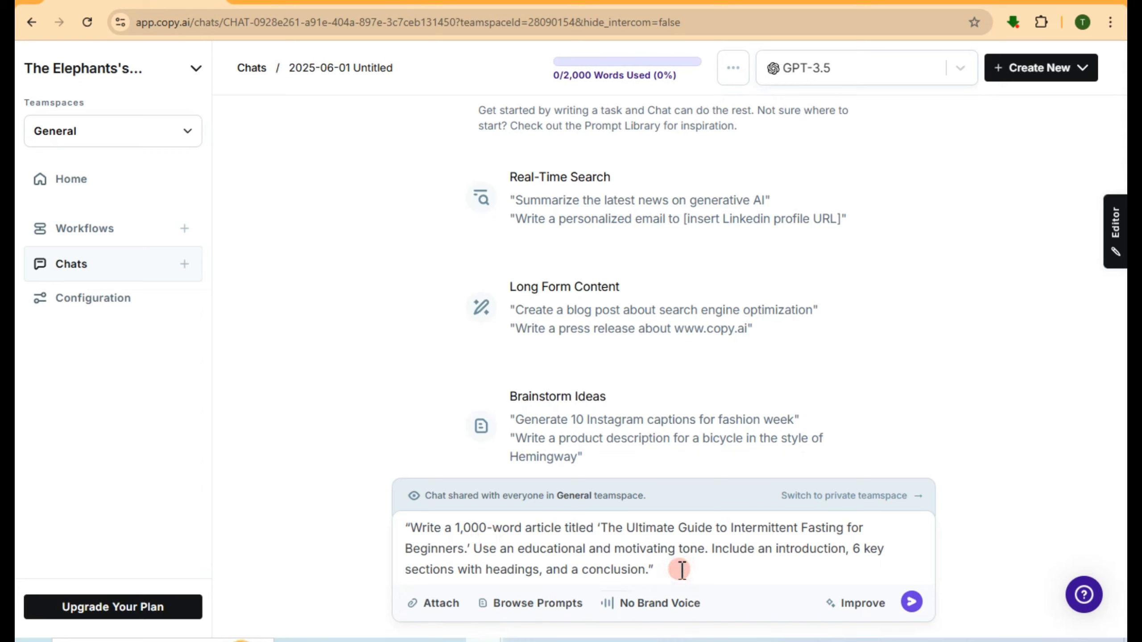
Append 'Freiendly tone, audience 18-40 years old. format :guide' to the prompt and attempt to send it
{"action": "type", "text": "Fr"}
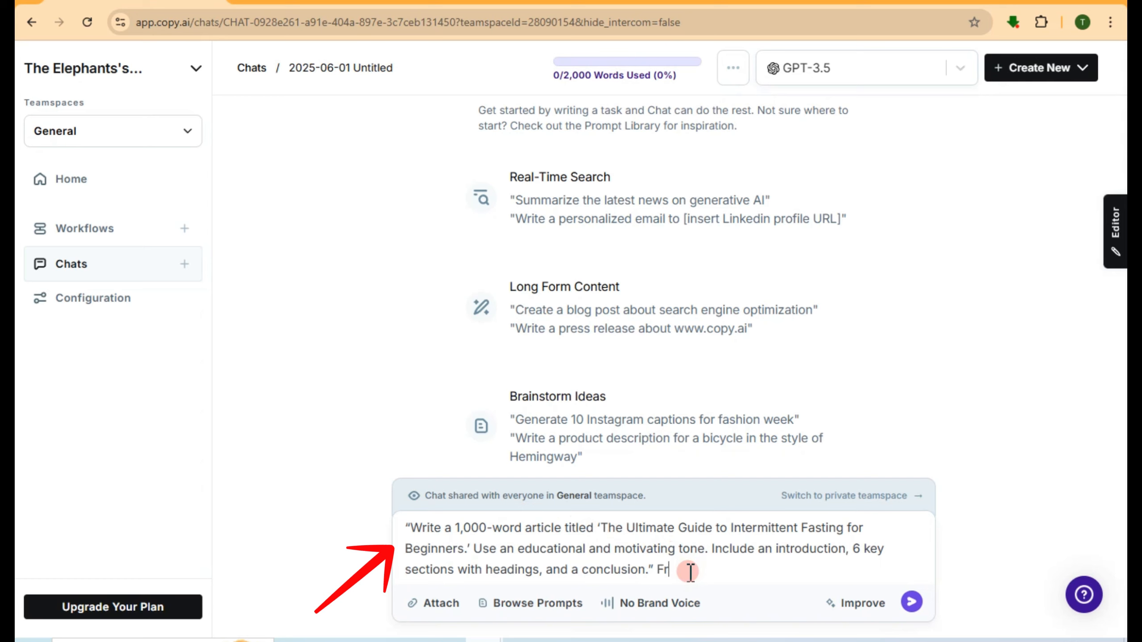
{"action": "type", "text": "eiendly tone, audience 18-40 years old. format :guide"}
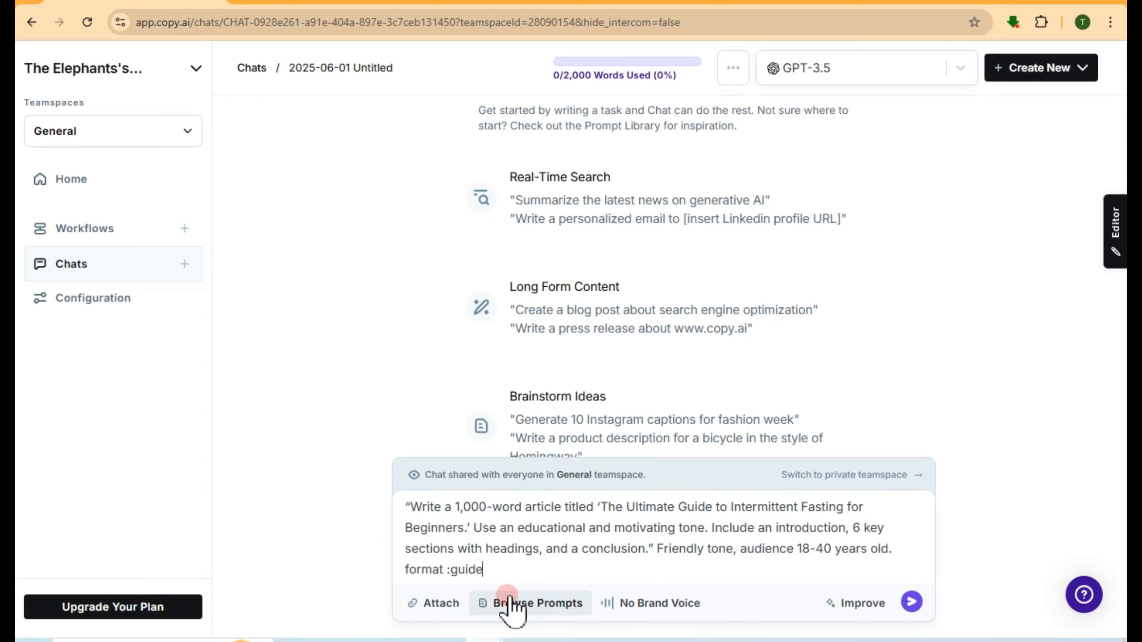
{"action": "left_click", "coordinate": [913, 603]}
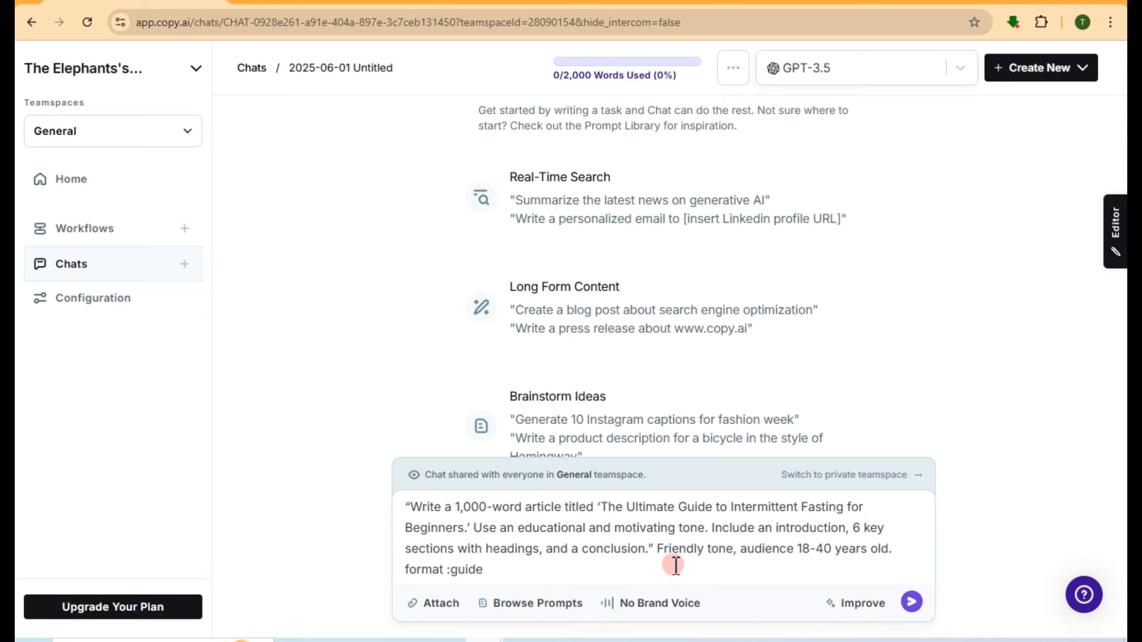
{"action": "left_click", "coordinate": [685, 554]}
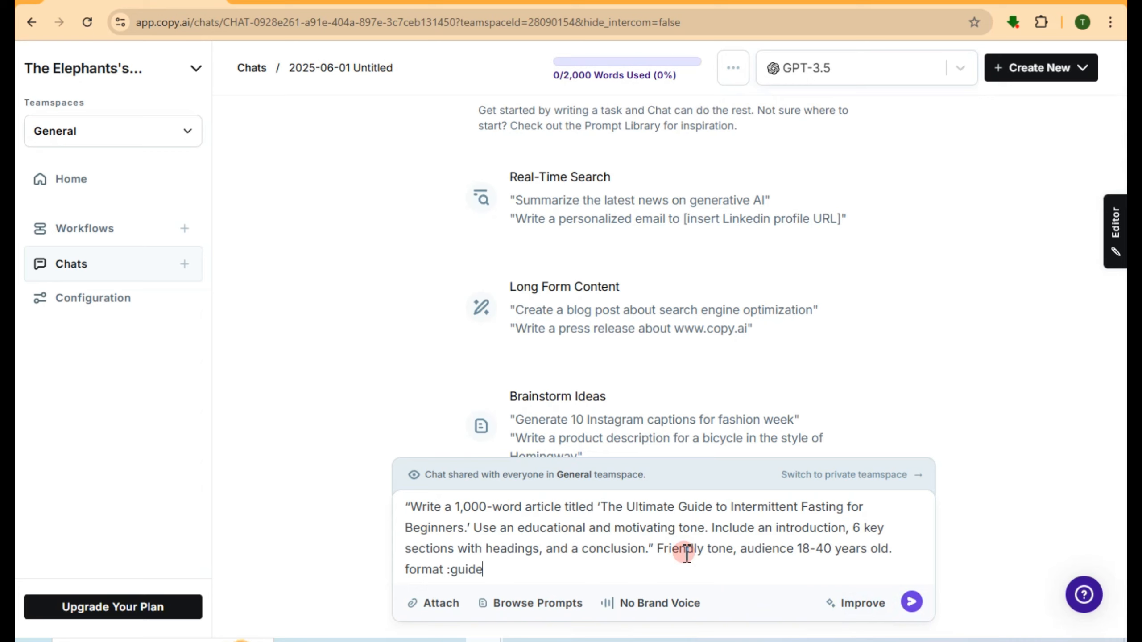
{"action": "left_click", "coordinate": [912, 602]}
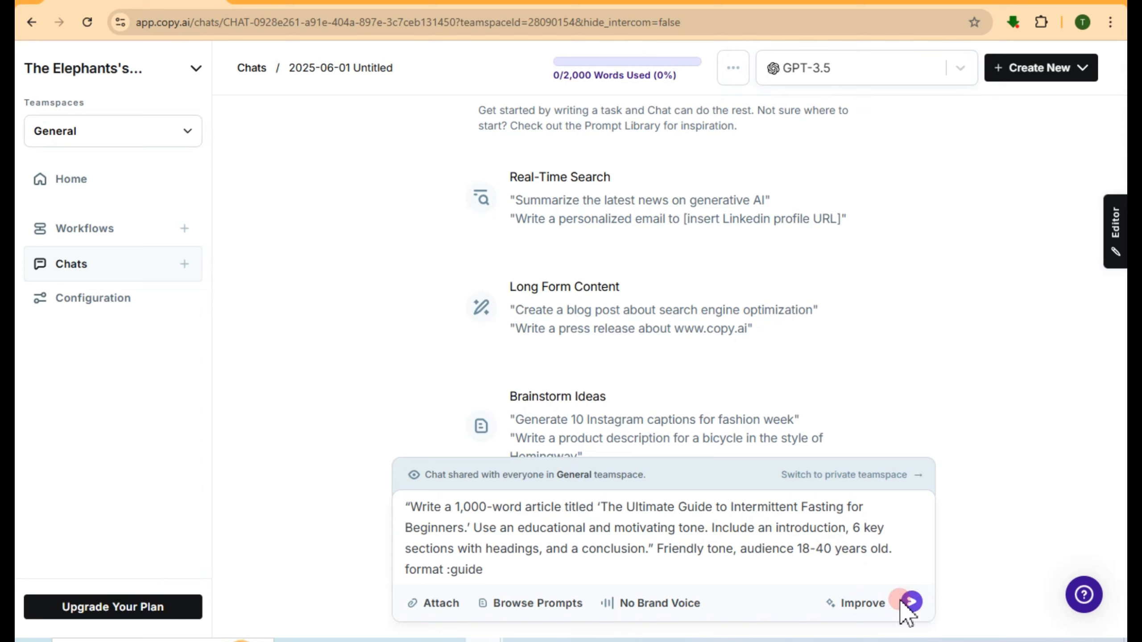
Send the article request and scroll through the generated guide down to its conclusion
{"action": "left_click", "coordinate": [504, 553]}
{"action": "key", "text": "Return"}
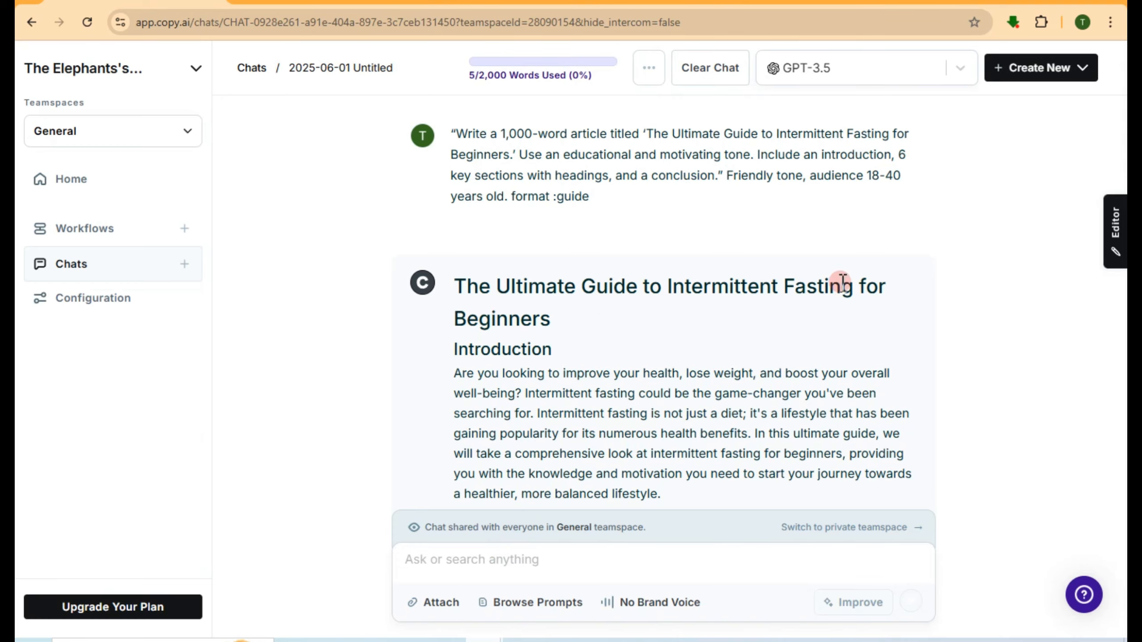
{"action": "scroll", "coordinate": [539, 335], "scroll_direction": "down", "scroll_amount": 4}
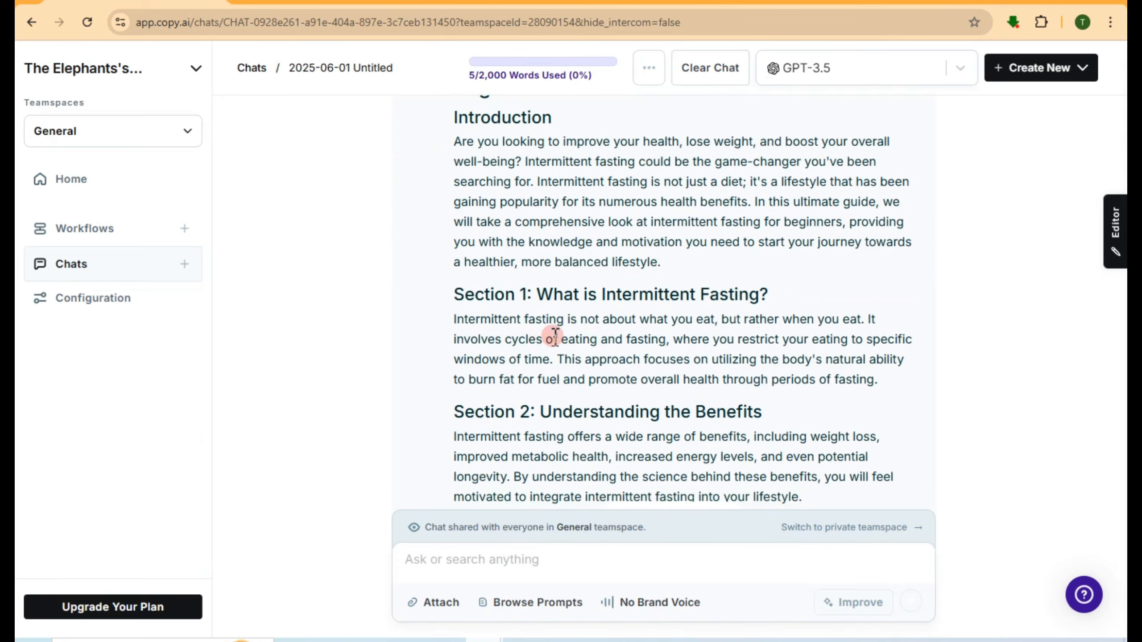
{"action": "scroll", "coordinate": [571, 341], "scroll_direction": "up", "scroll_amount": 1}
{"action": "scroll", "coordinate": [584, 353], "scroll_direction": "down", "scroll_amount": 8}
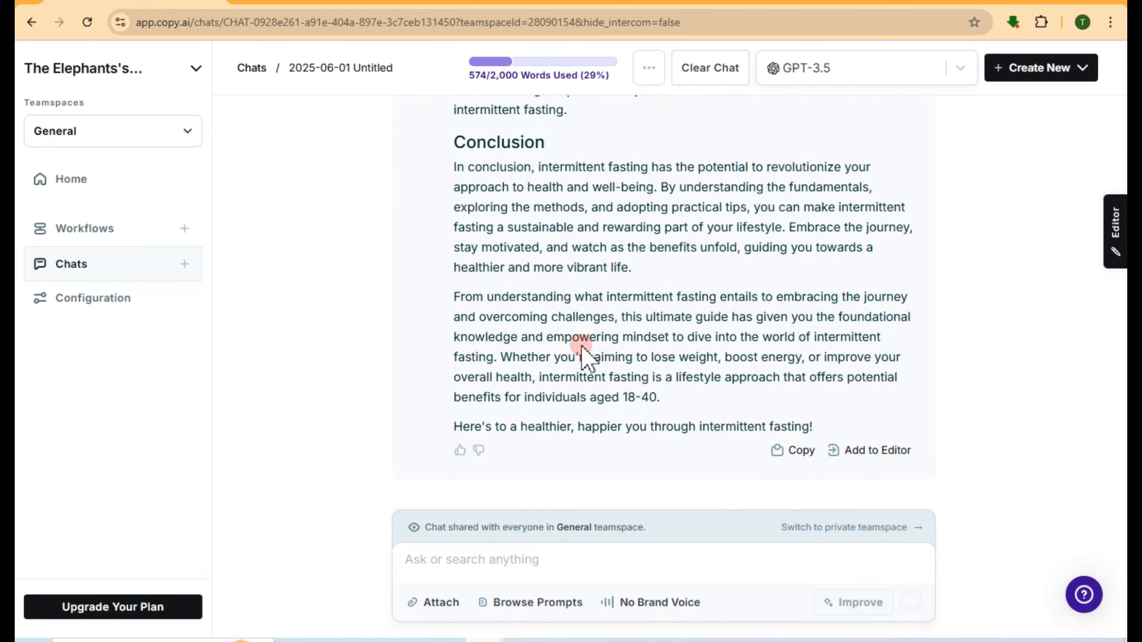
{"action": "scroll", "coordinate": [670, 357], "scroll_direction": "up", "scroll_amount": 3}
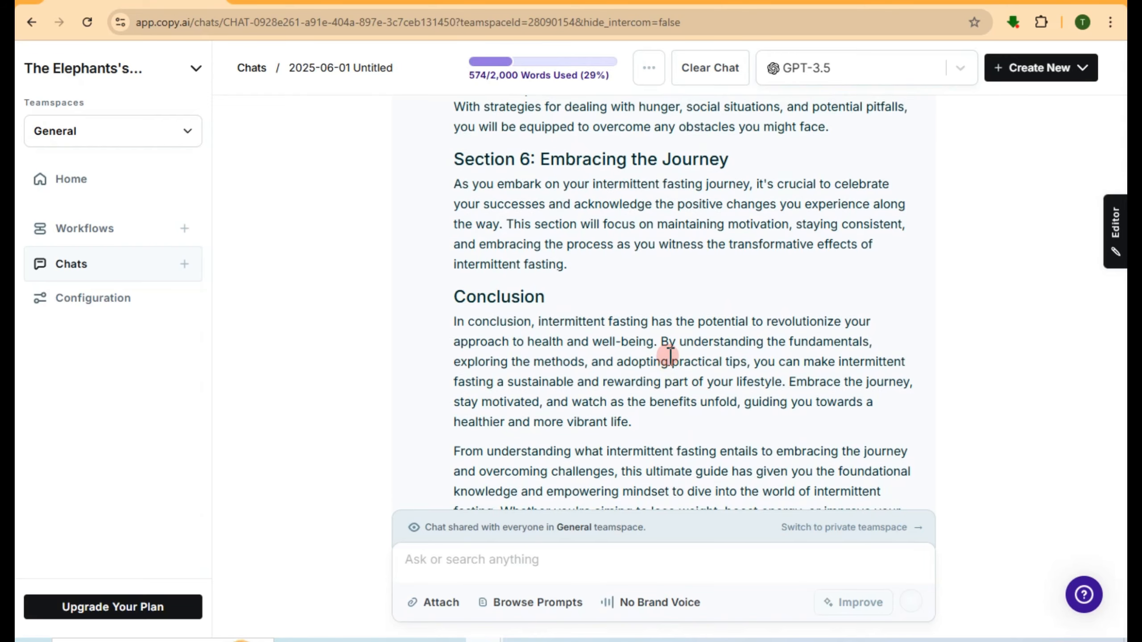
{"action": "scroll", "coordinate": [675, 369], "scroll_direction": "down", "scroll_amount": 4}
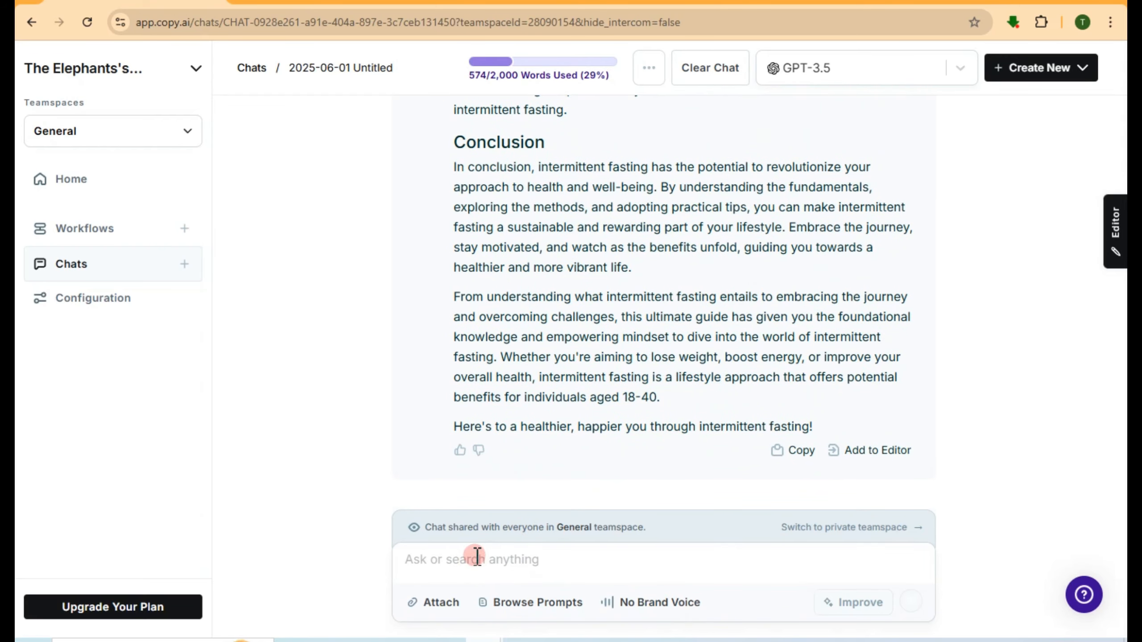
Paste three follow-up requests, deleting all but 'Include a FAQ section at the end.'
{"action": "left_click", "coordinate": [541, 565]}
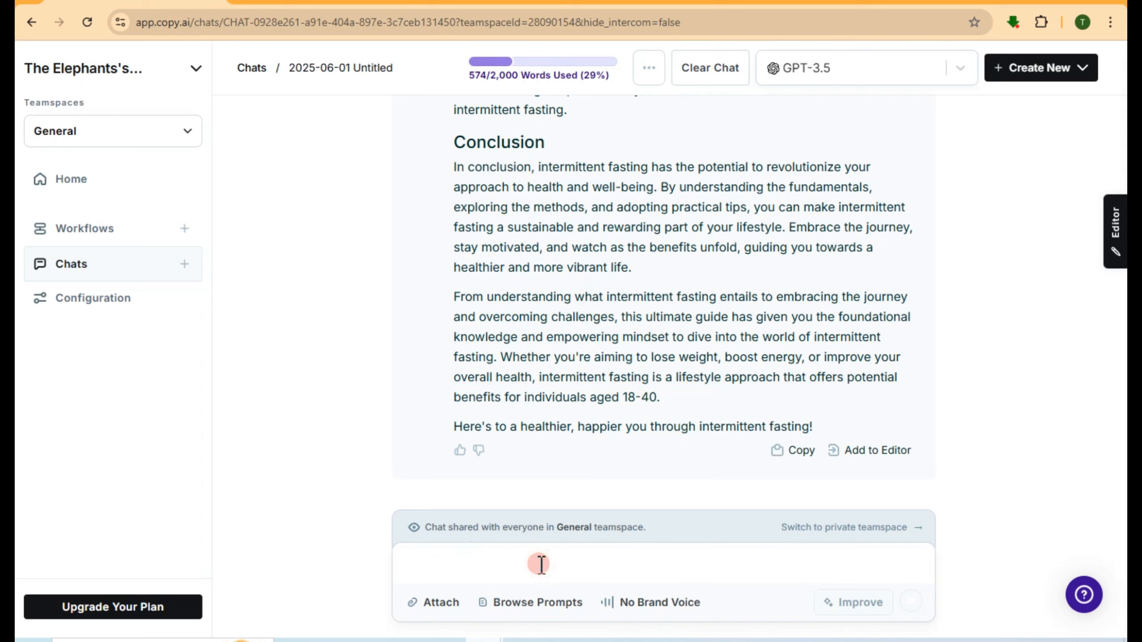
{"action": "type", "text": "\"Expand on section 2 with more scientific evidence.\" \"Add a real-life example to the intro.\" \"Include a FAQ section at the end.\""}
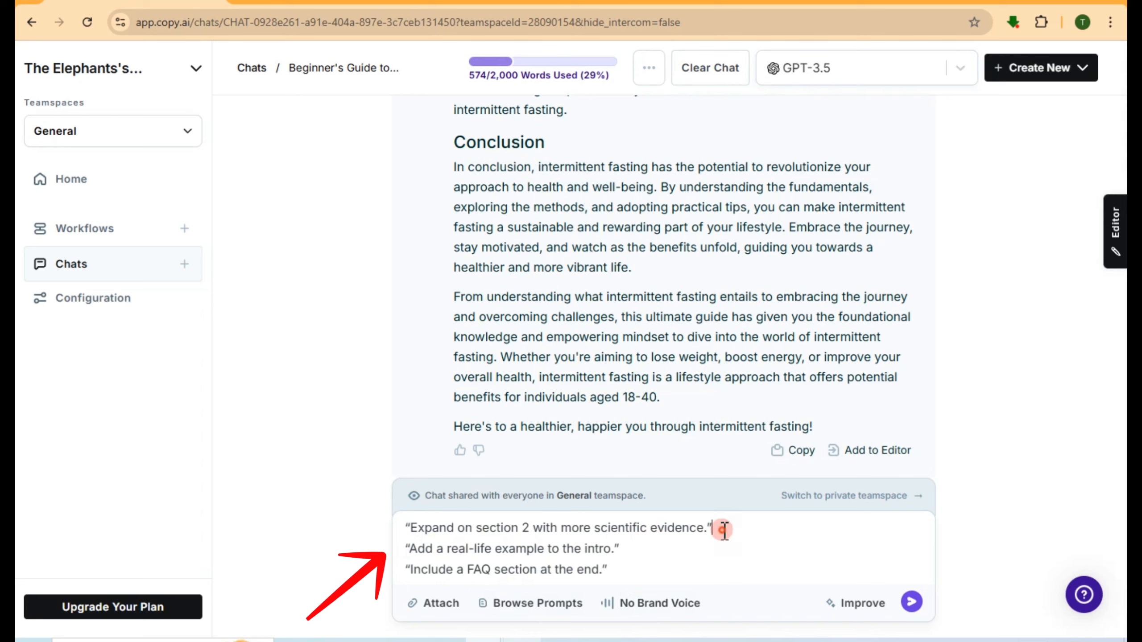
{"action": "left_click_drag", "start_coordinate": [720, 529], "coordinate": [383, 534]}
{"action": "key", "text": "BackSpace"}
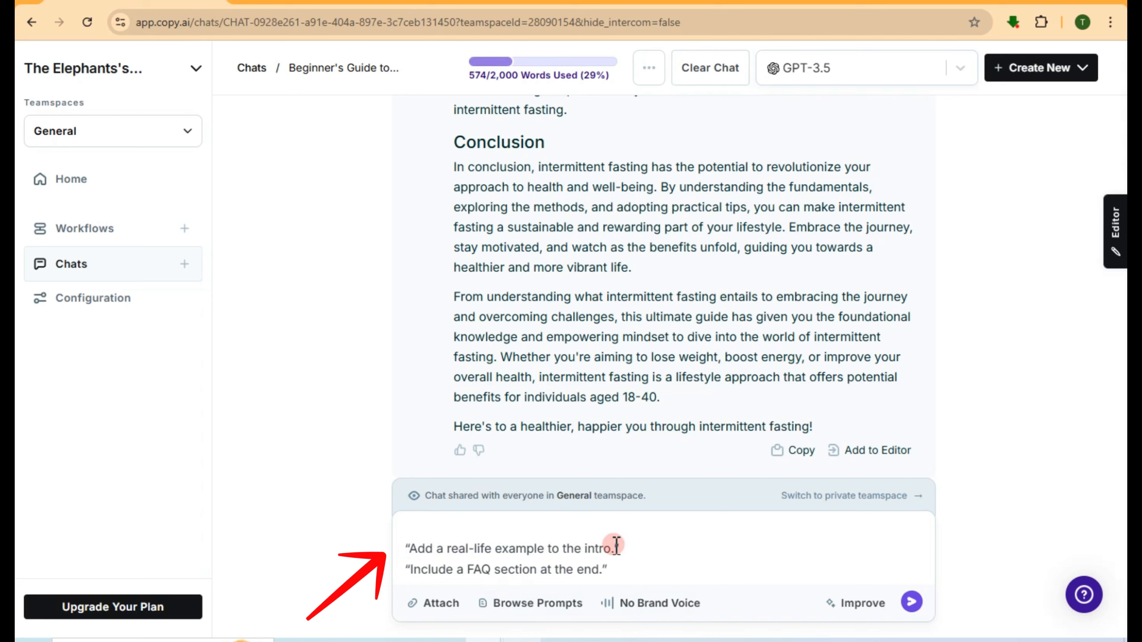
{"action": "left_click_drag", "start_coordinate": [622, 548], "coordinate": [386, 550]}
{"action": "key", "text": "BackSpace"}
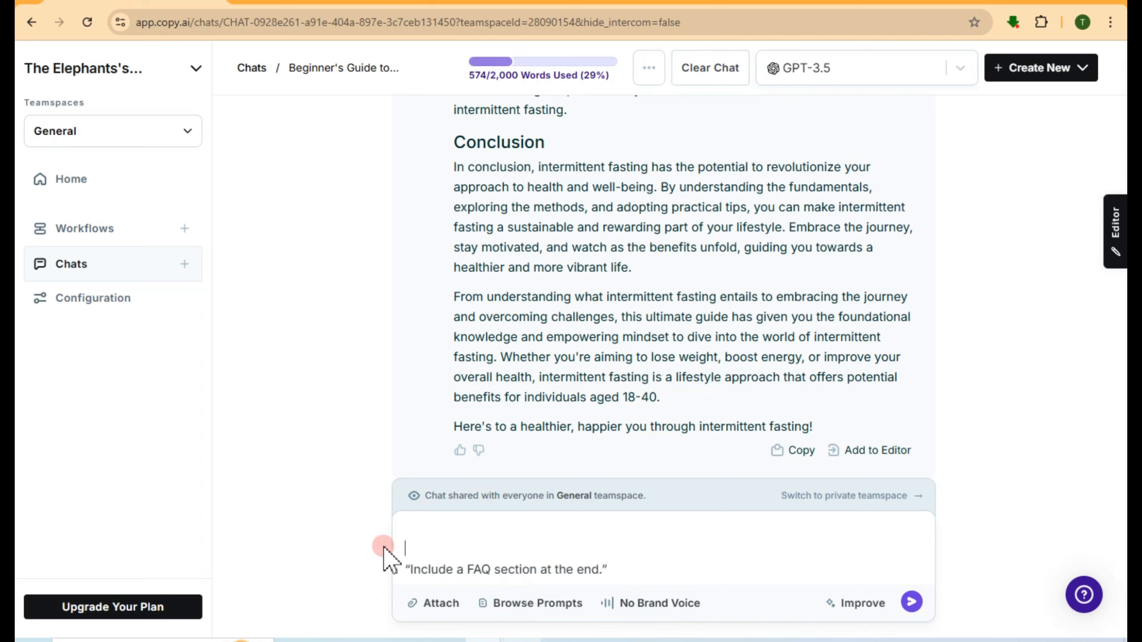
{"action": "left_click", "coordinate": [913, 603]}
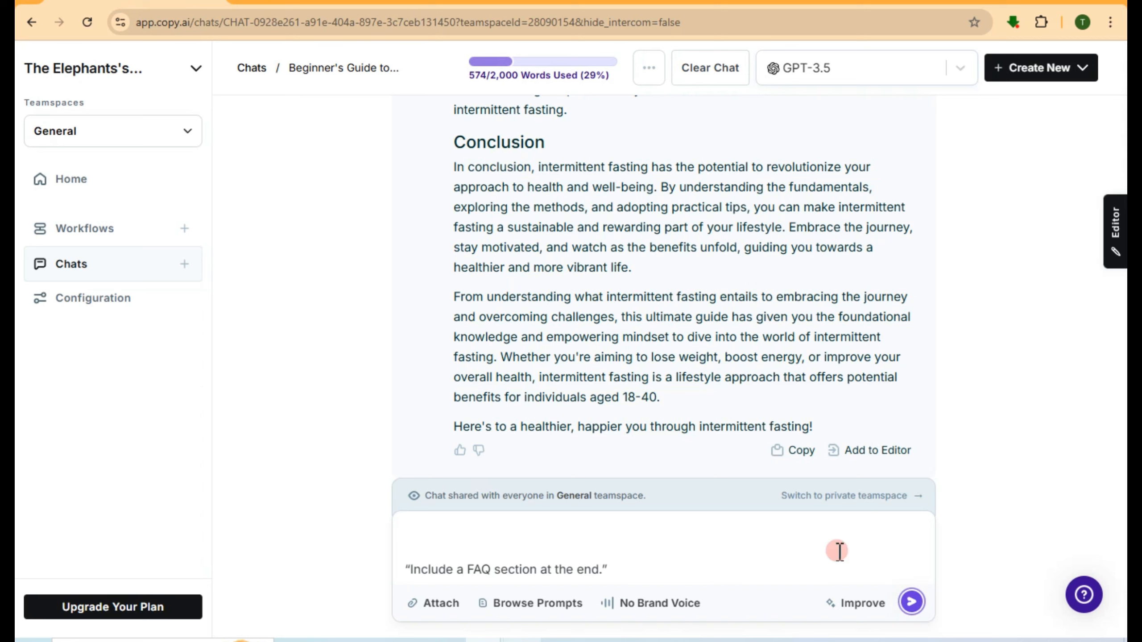
Send the FAQ request and scroll through the regenerated guide with its FAQ section
{"action": "left_click", "coordinate": [804, 524]}
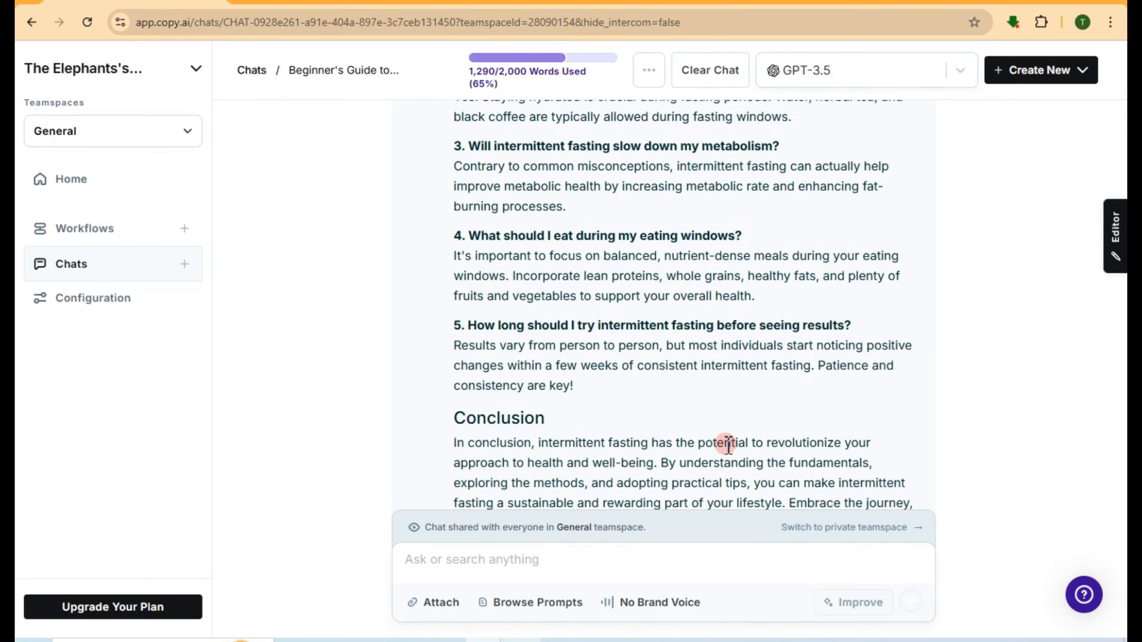
{"action": "scroll", "coordinate": [729, 452], "scroll_direction": "up", "scroll_amount": 10}
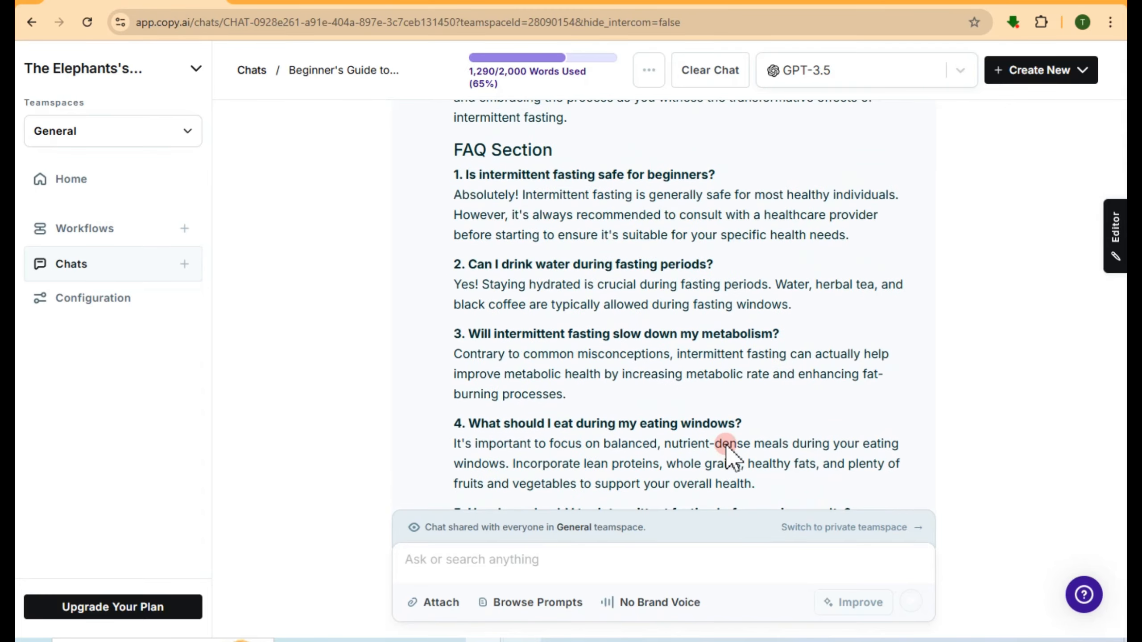
{"action": "scroll", "coordinate": [727, 452], "scroll_direction": "up", "scroll_amount": 6}
{"action": "scroll", "coordinate": [727, 450], "scroll_direction": "down", "scroll_amount": 3}
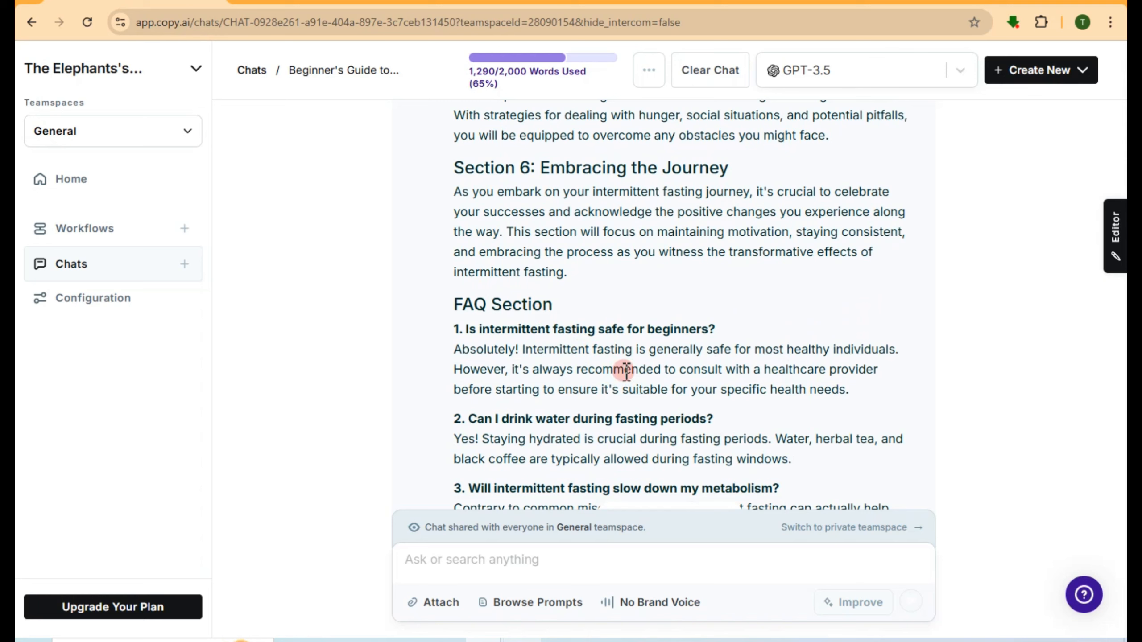
{"action": "scroll", "coordinate": [627, 372], "scroll_direction": "up", "scroll_amount": 10}
{"action": "scroll", "coordinate": [583, 365], "scroll_direction": "down", "scroll_amount": 16}
Copy the guide's Conclusion paragraphs into a new, unsent message draft
{"action": "left_click_drag", "start_coordinate": [454, 180], "coordinate": [860, 400]}
{"action": "key", "text": "ctrl+c"}
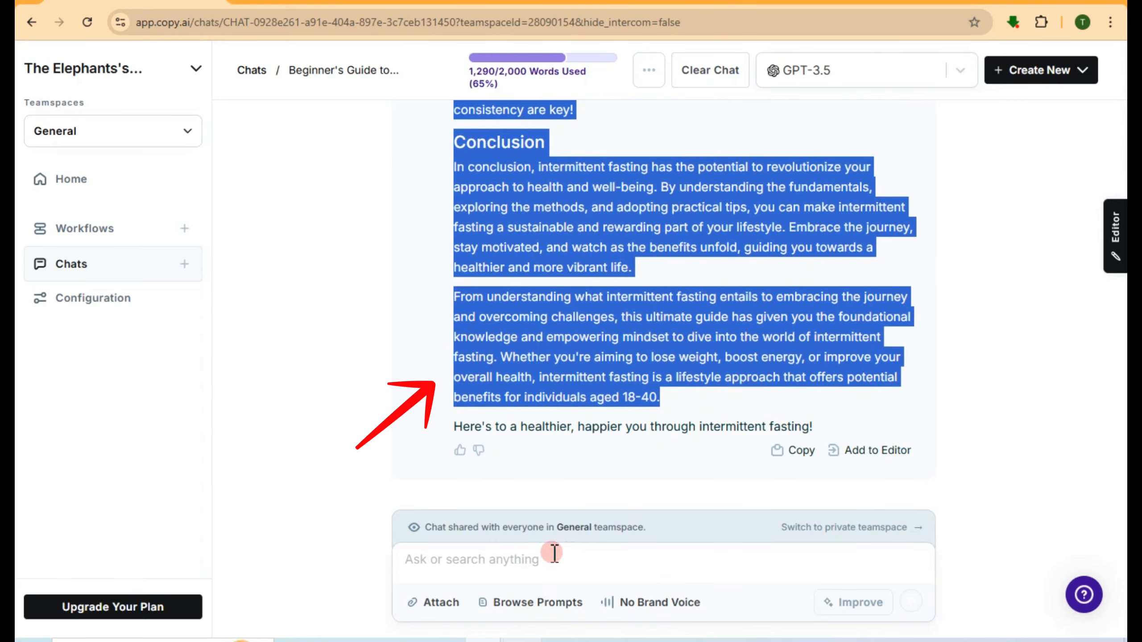
{"action": "left_click", "coordinate": [517, 560]}
{"action": "key", "text": "ctrl+v"}
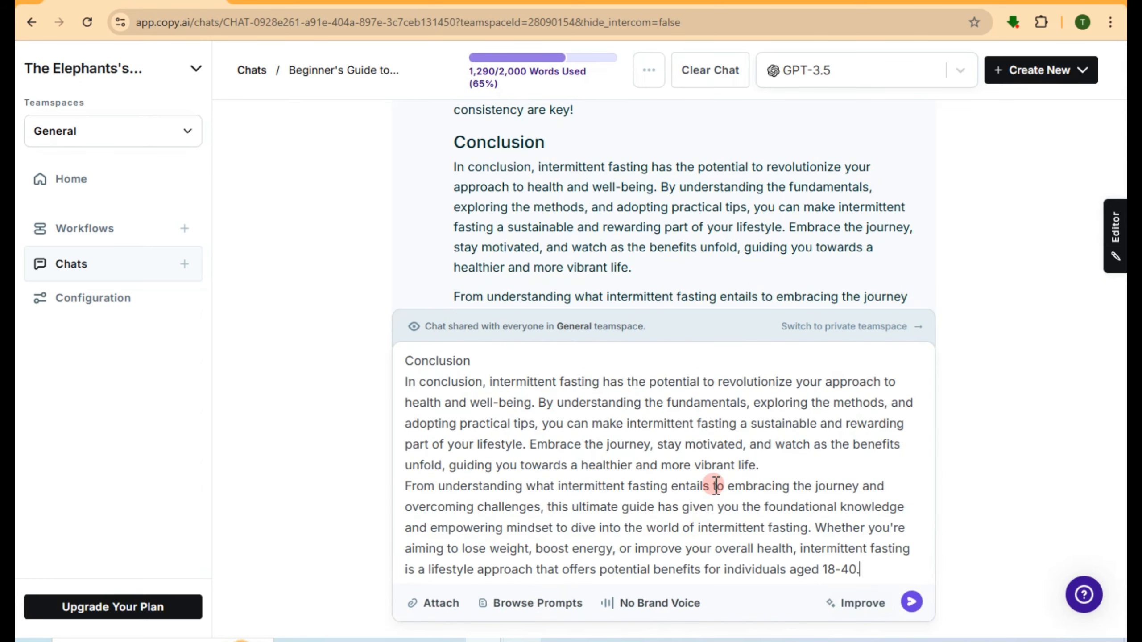